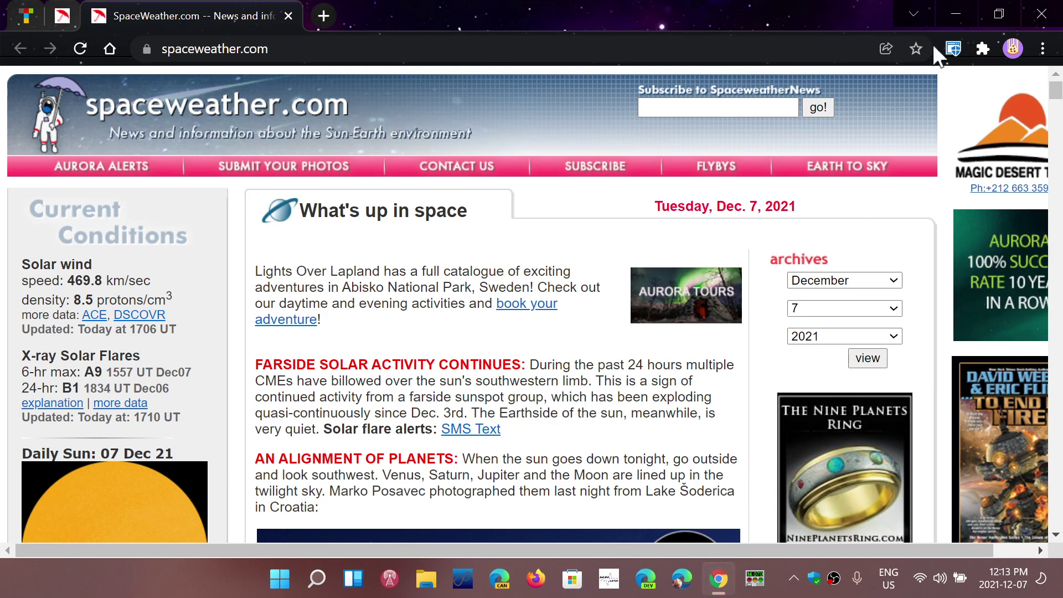
- Open About Google Chrome from the Help menu, showing up-to-date version 96.0.4664.93
left_click(1042, 48)
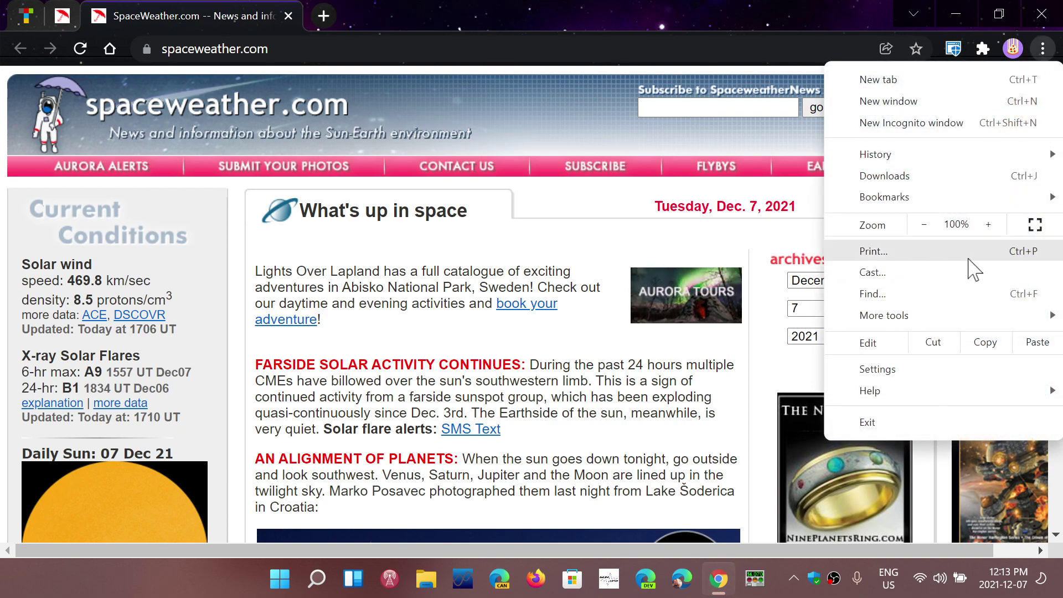
mouse_move(870, 390)
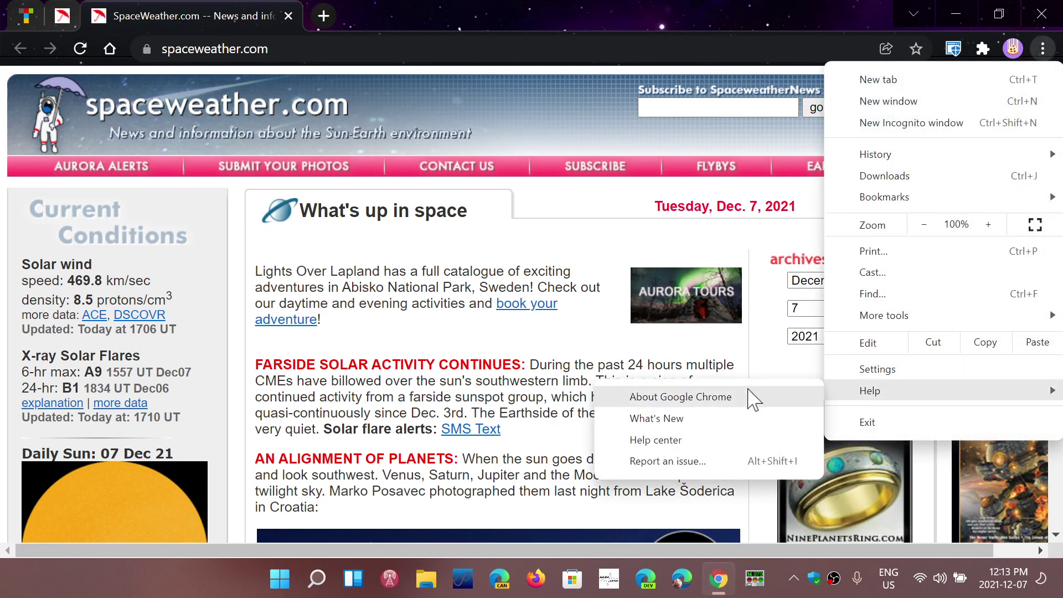
left_click(680, 396)
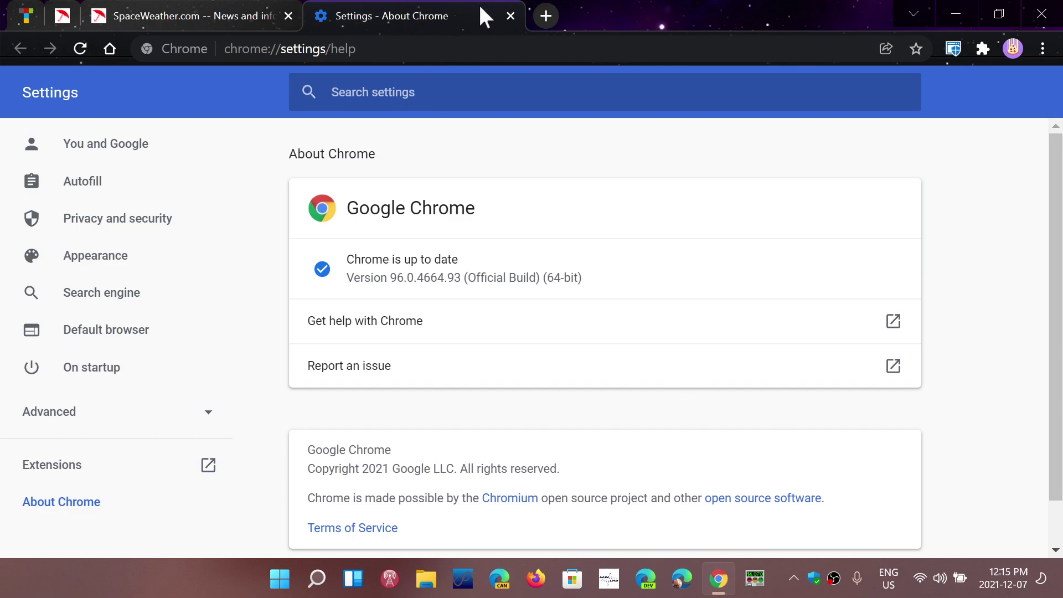
- Close and reopen About Chrome to recheck version 96.0.4664.93, then close the Chrome window
left_click(511, 16)
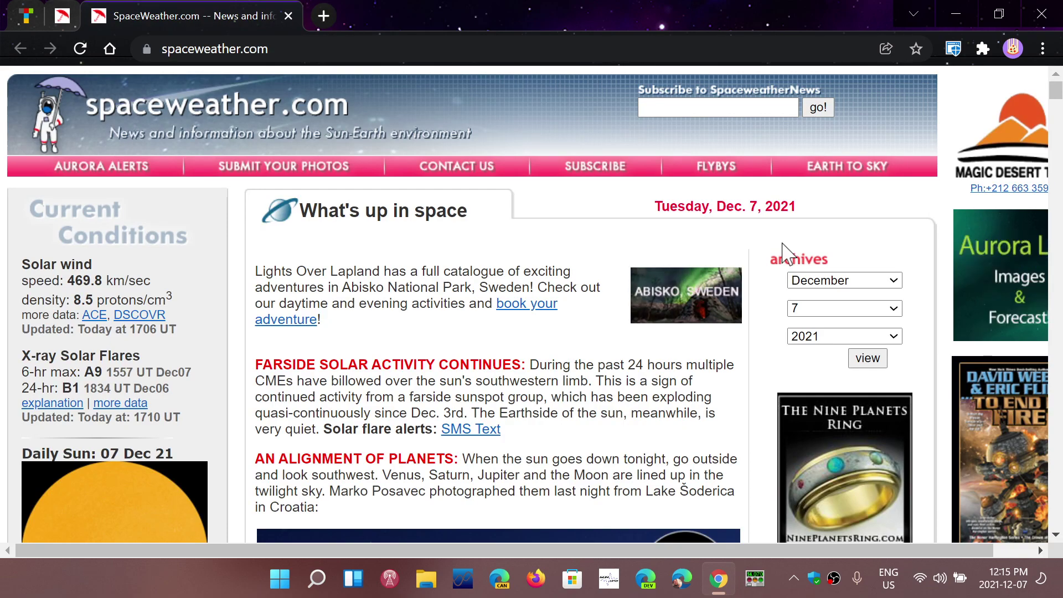
left_click(1042, 48)
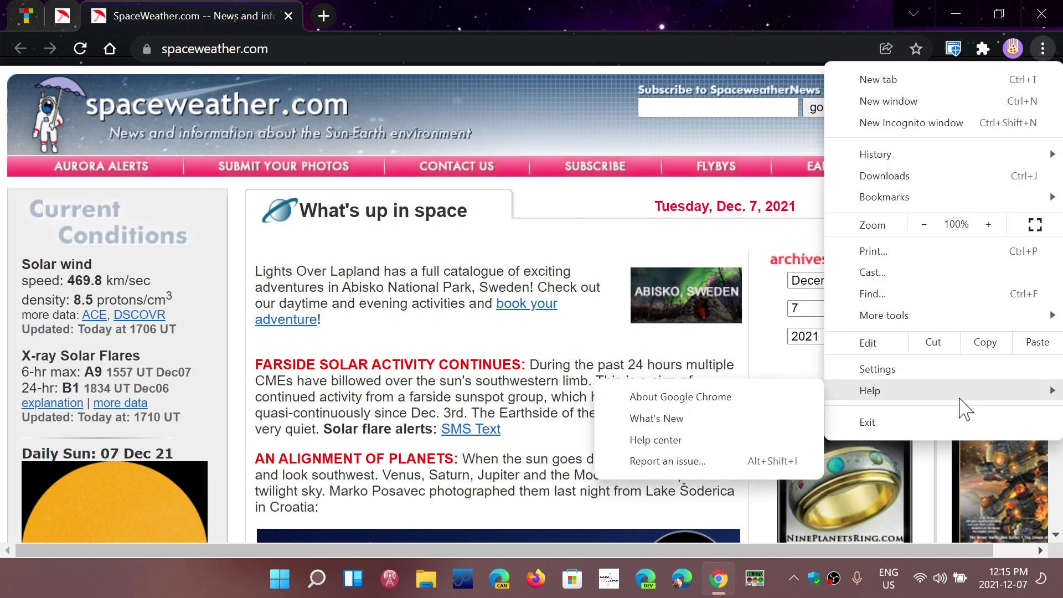
mouse_move(942, 391)
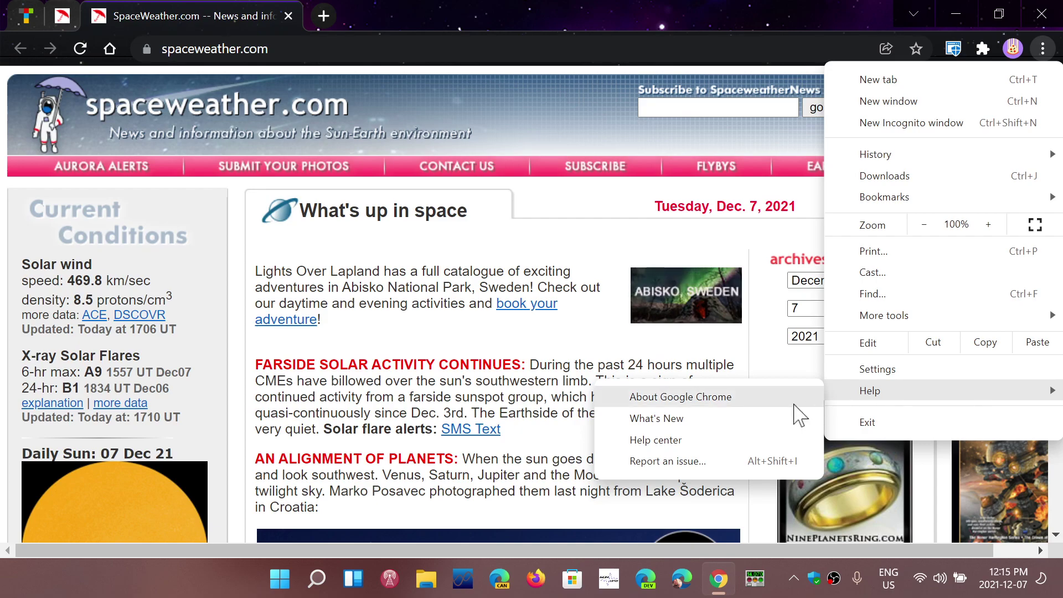
left_click(680, 397)
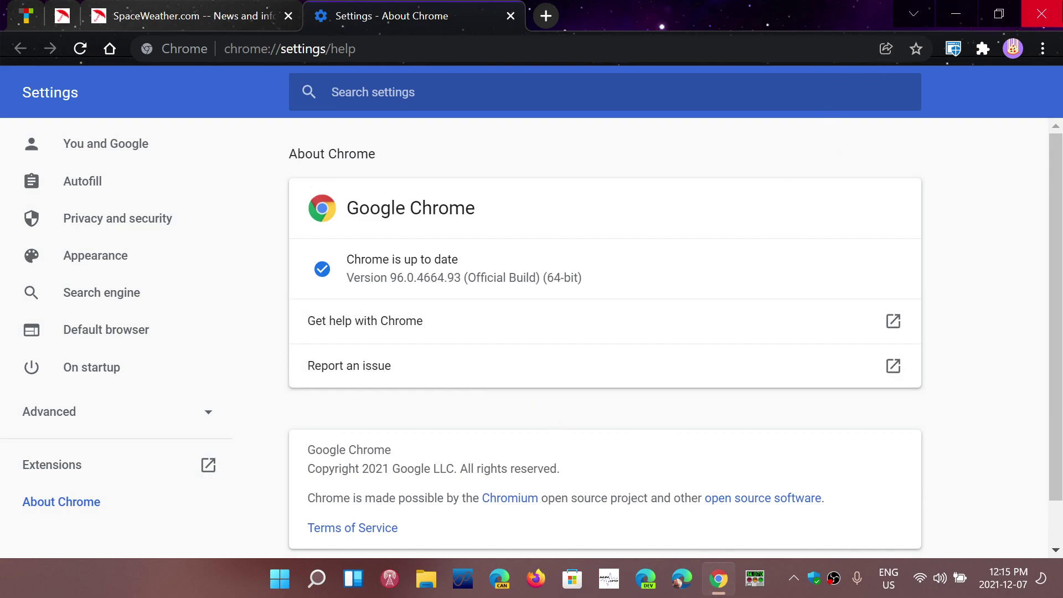
left_click(1043, 16)
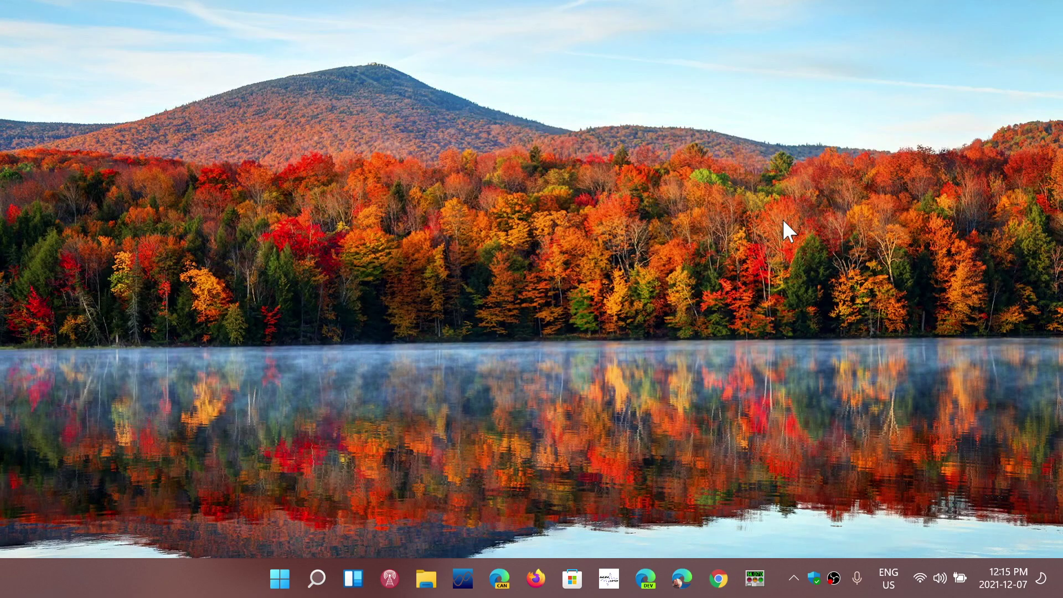